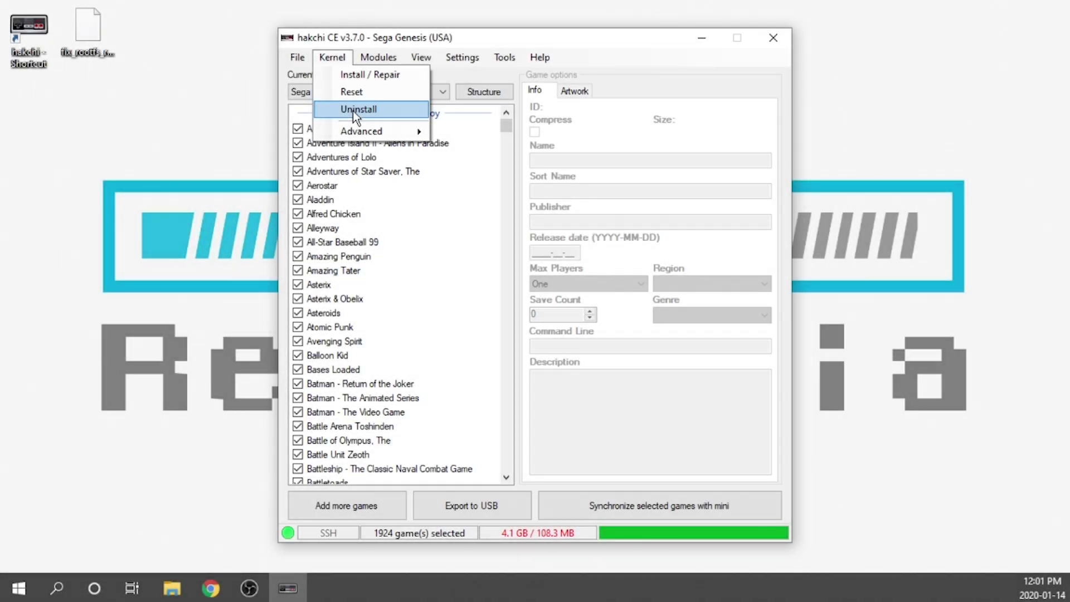
Uninstall hakchi from the Genesis Mini, then drag the fix_rootfs_ro mod file into hakchi.
{"action": "left_click", "coordinate": [353, 111]}
{"action": "left_click", "coordinate": [631, 343]}
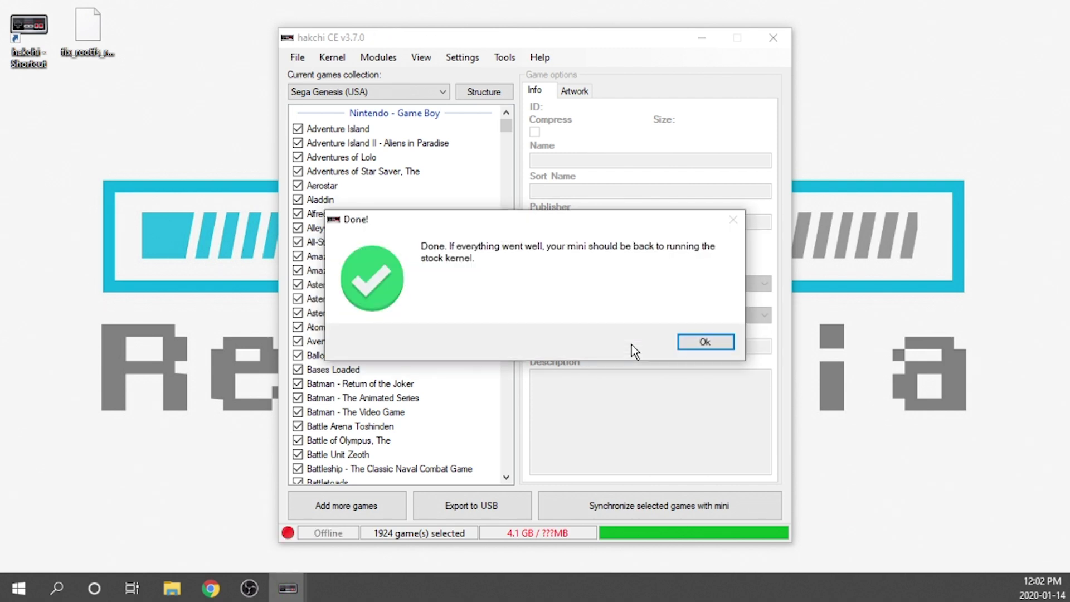
{"action": "key", "text": "Return"}
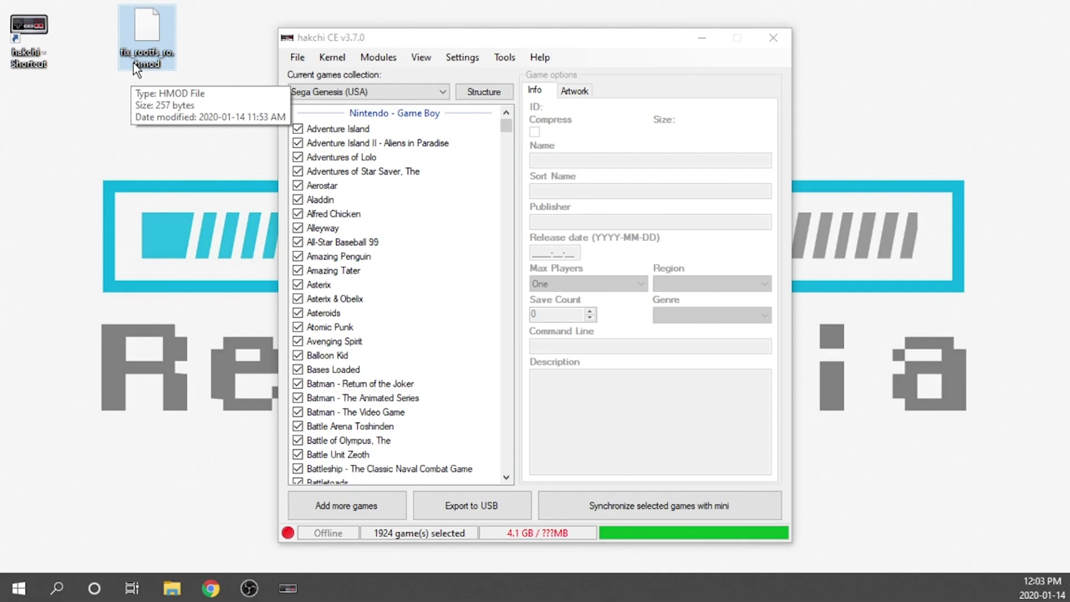
{"action": "left_click_drag", "start_coordinate": [136, 70], "coordinate": [416, 209]}
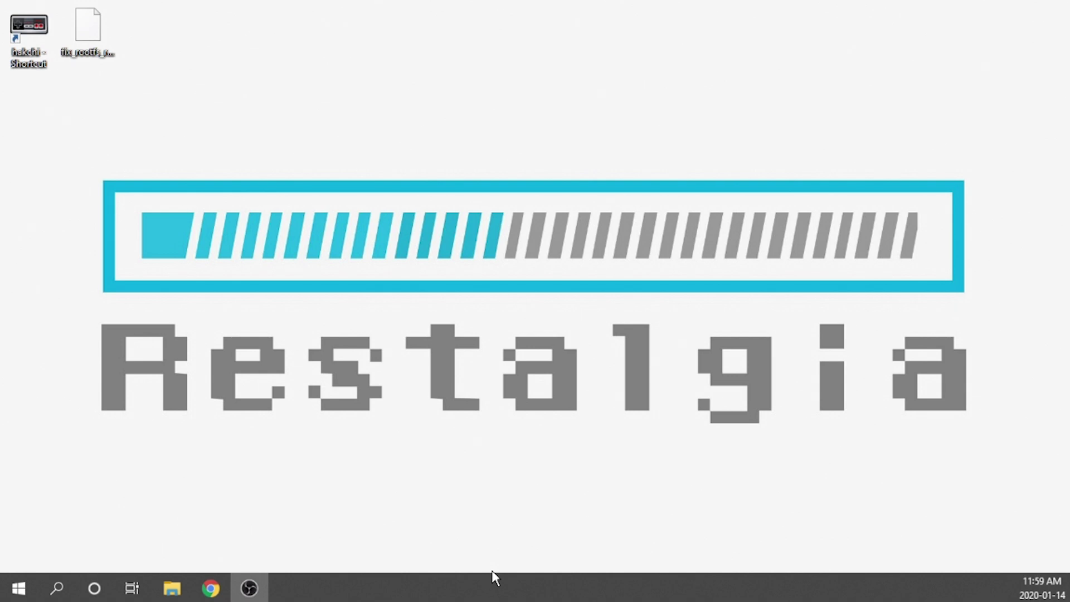
Launch hakchi CE and choose Kernel > Uninstall to reach the remove-all-traces confirmation.
{"action": "double_click", "coordinate": [26, 39]}
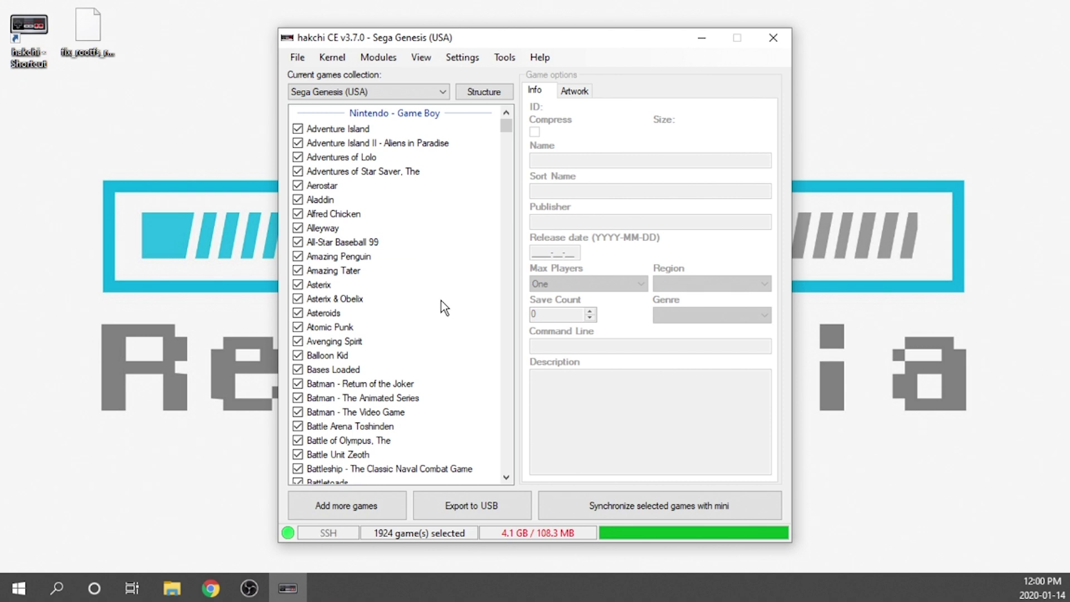
{"action": "left_click", "coordinate": [341, 57]}
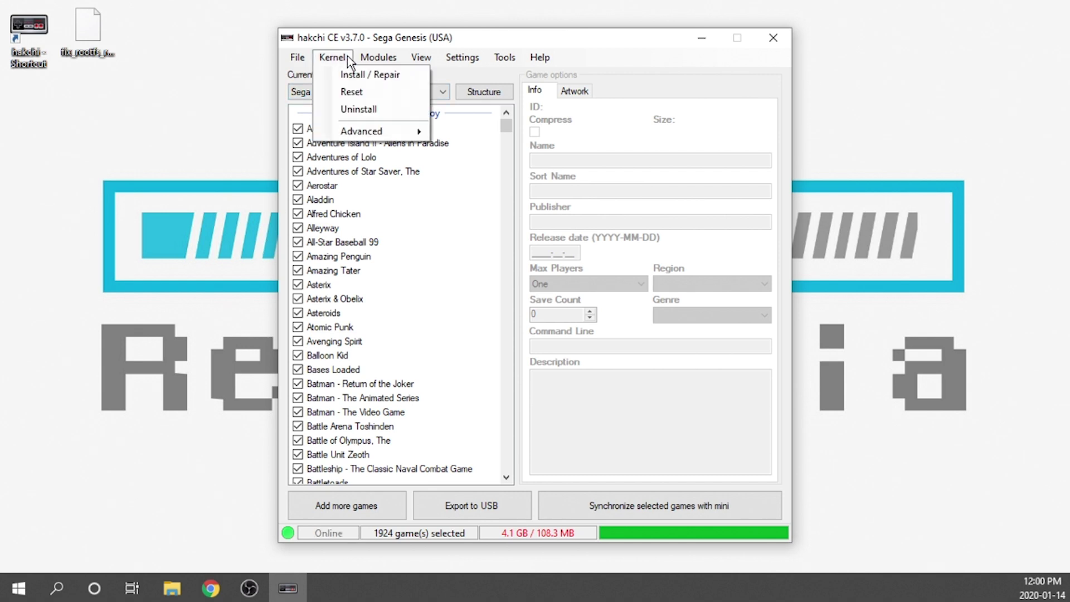
{"action": "left_click", "coordinate": [379, 112]}
{"action": "left_click", "coordinate": [333, 57]}
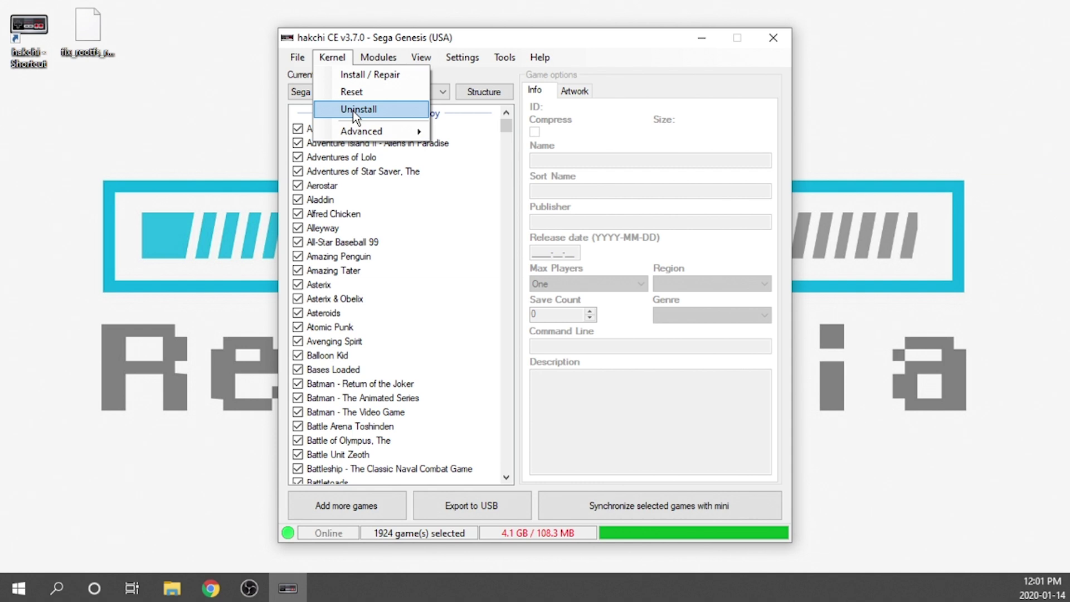
{"action": "left_click", "coordinate": [353, 110]}
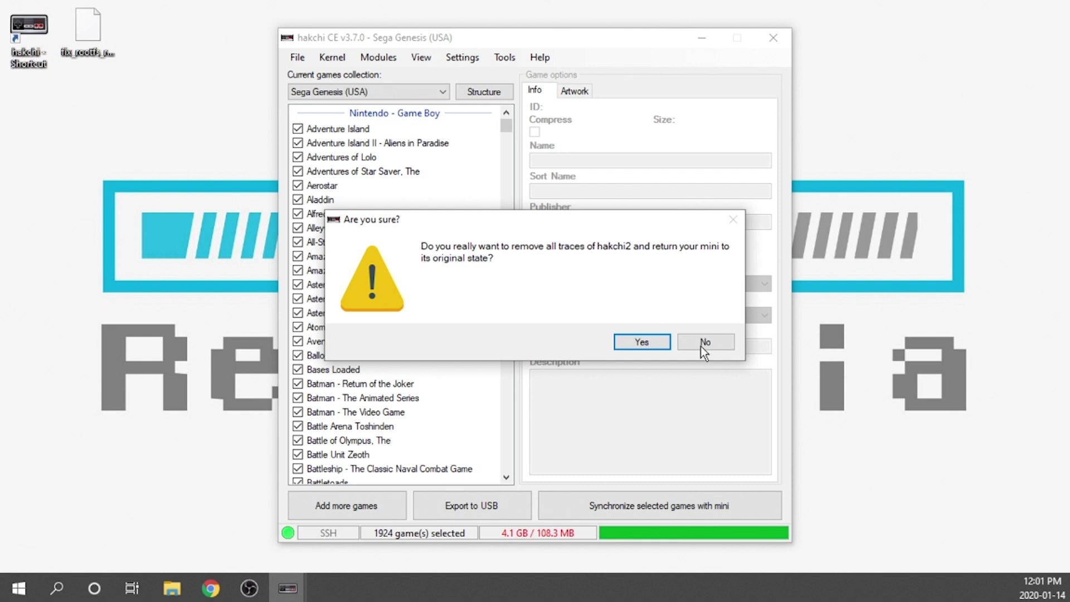
Confirm removing all traces of hakchi2 and dismiss the Done! message.
{"action": "left_click", "coordinate": [634, 343]}
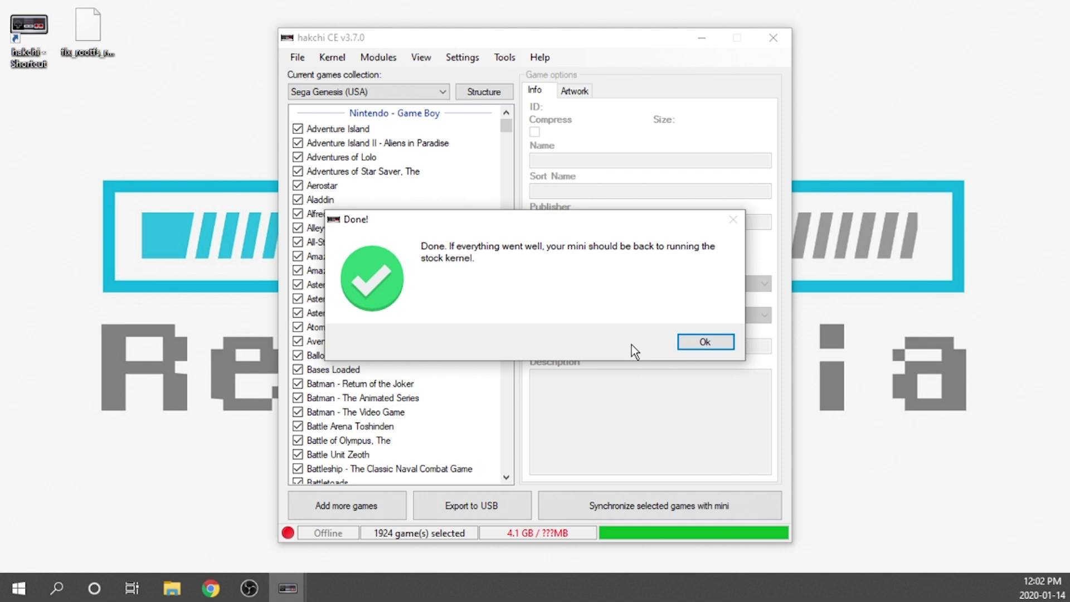
{"action": "left_click", "coordinate": [694, 342]}
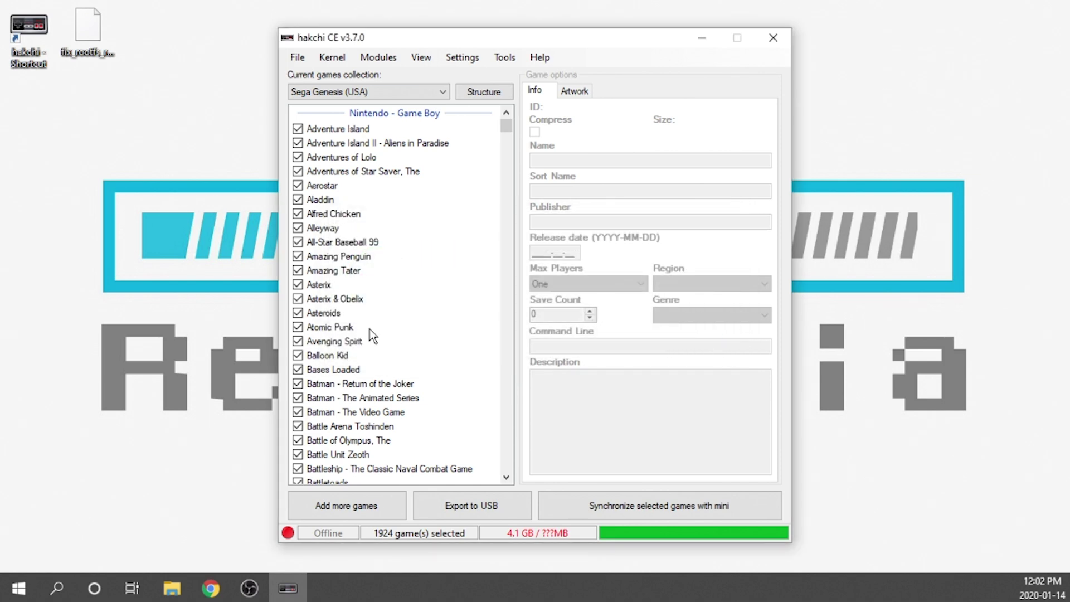
{"action": "scroll", "coordinate": [360, 250], "scroll_direction": "down", "scroll_amount": 10}
{"action": "scroll", "coordinate": [357, 256], "scroll_direction": "down", "scroll_amount": 2}
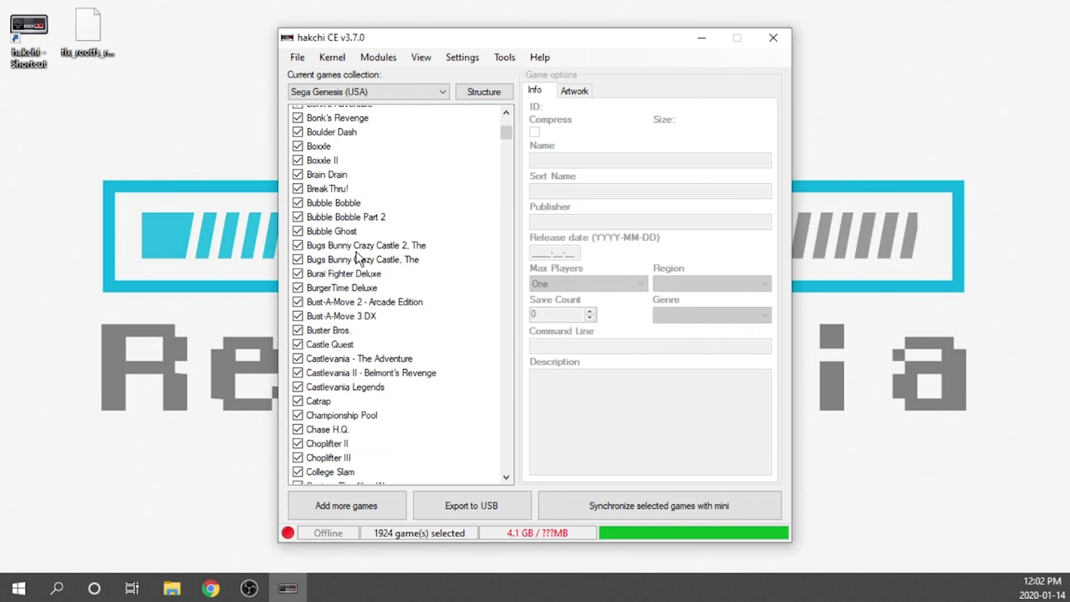
{"action": "scroll", "coordinate": [357, 265], "scroll_direction": "up", "scroll_amount": 13}
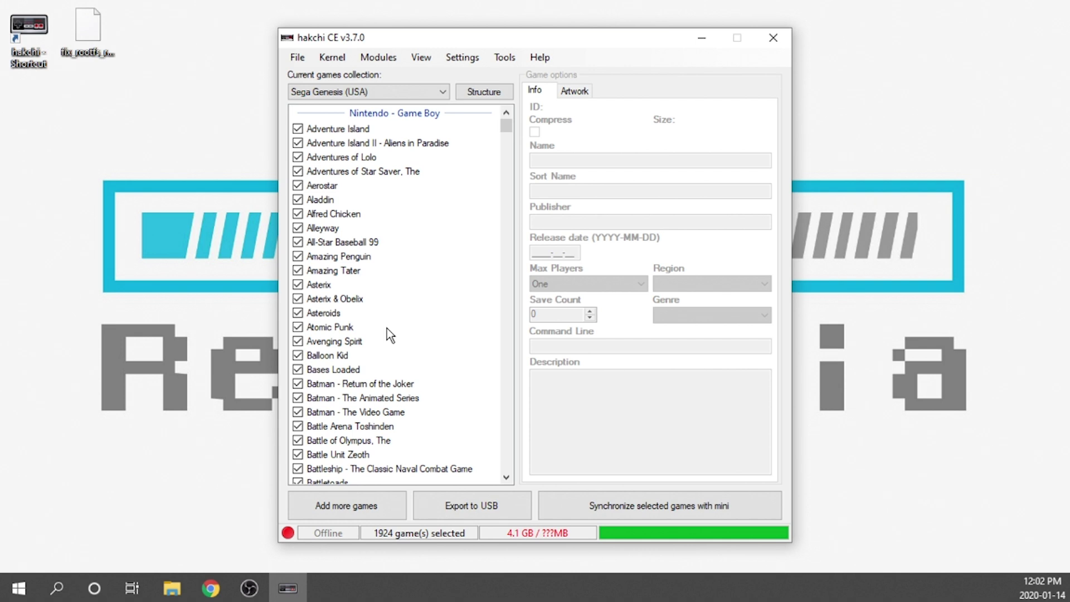
{"action": "left_click_drag", "start_coordinate": [76, 48], "coordinate": [136, 48]}
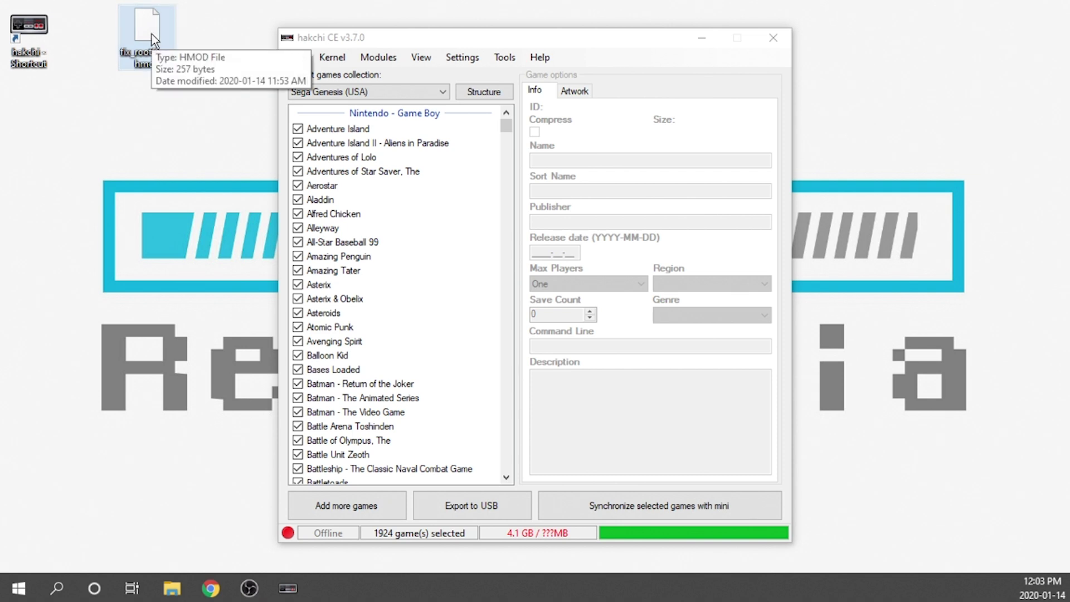
Load fix_rootfs_ro.hmod into hakchi, check that it is ticked, and try installing it.
{"action": "left_click_drag", "start_coordinate": [151, 35], "coordinate": [427, 229]}
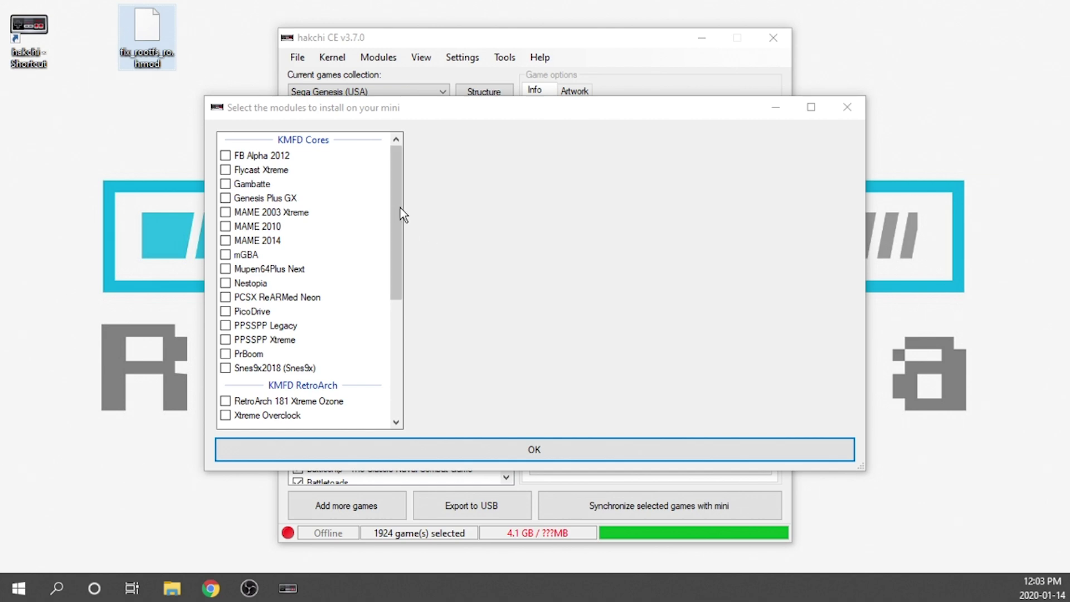
{"action": "left_click_drag", "start_coordinate": [399, 215], "coordinate": [397, 338]}
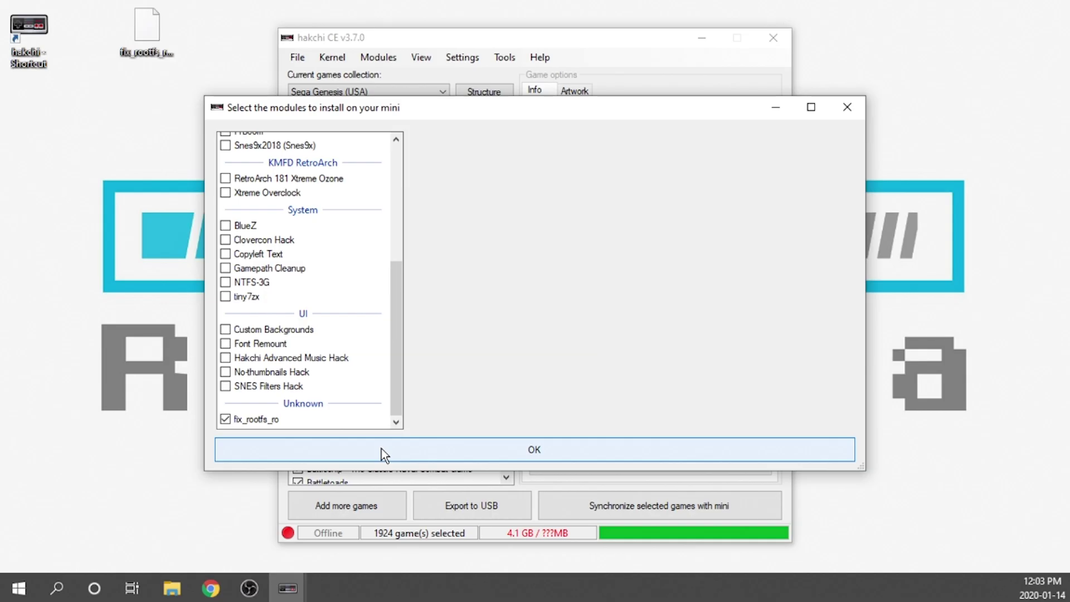
{"action": "left_click", "coordinate": [736, 471]}
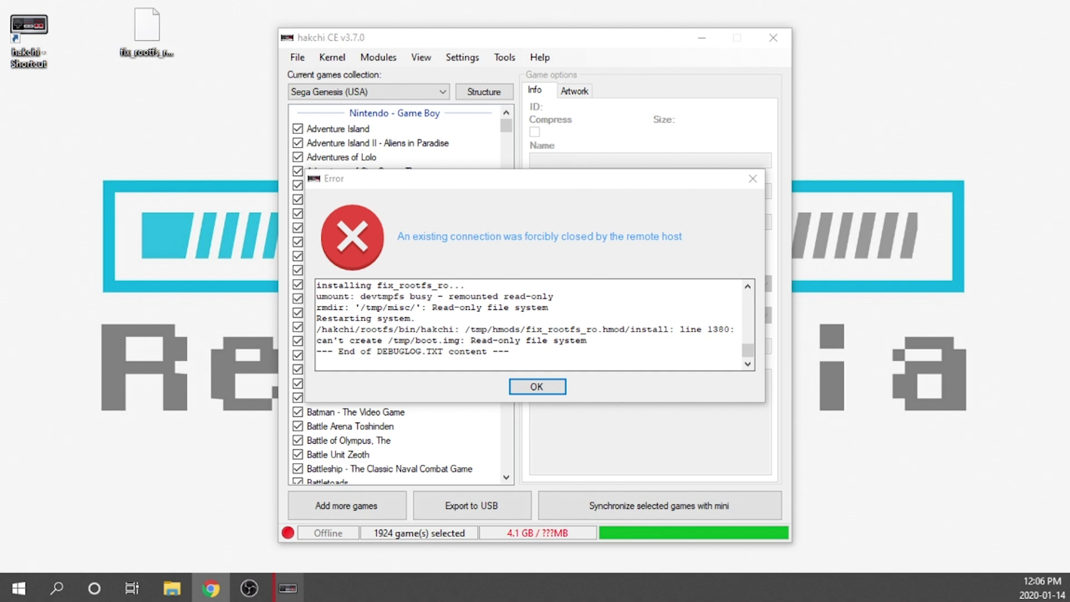
Dismiss the install error, close hakchi CE, and put a Project Lunar Desktop shortcut on the desktop.
{"action": "left_click", "coordinate": [549, 384]}
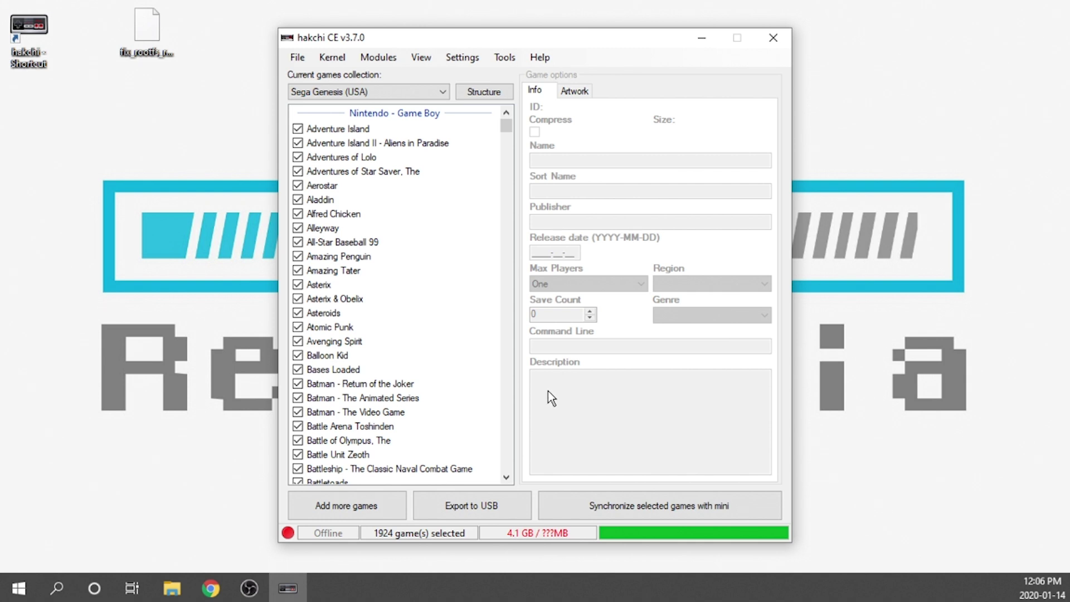
{"action": "left_click", "coordinate": [772, 43]}
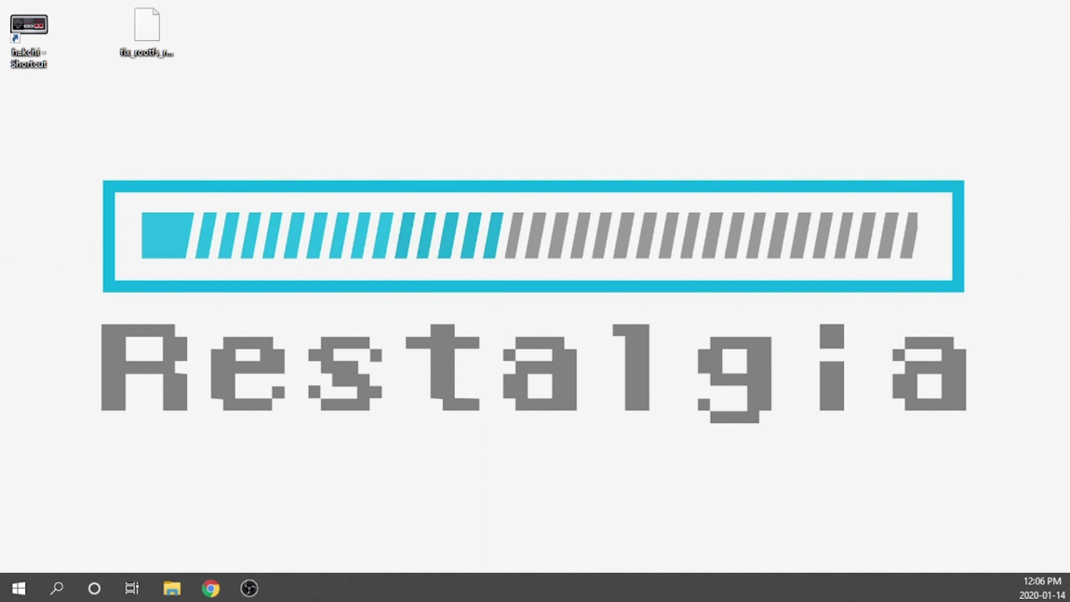
{"action": "left_click_drag", "start_coordinate": [340, 189], "coordinate": [275, 66]}
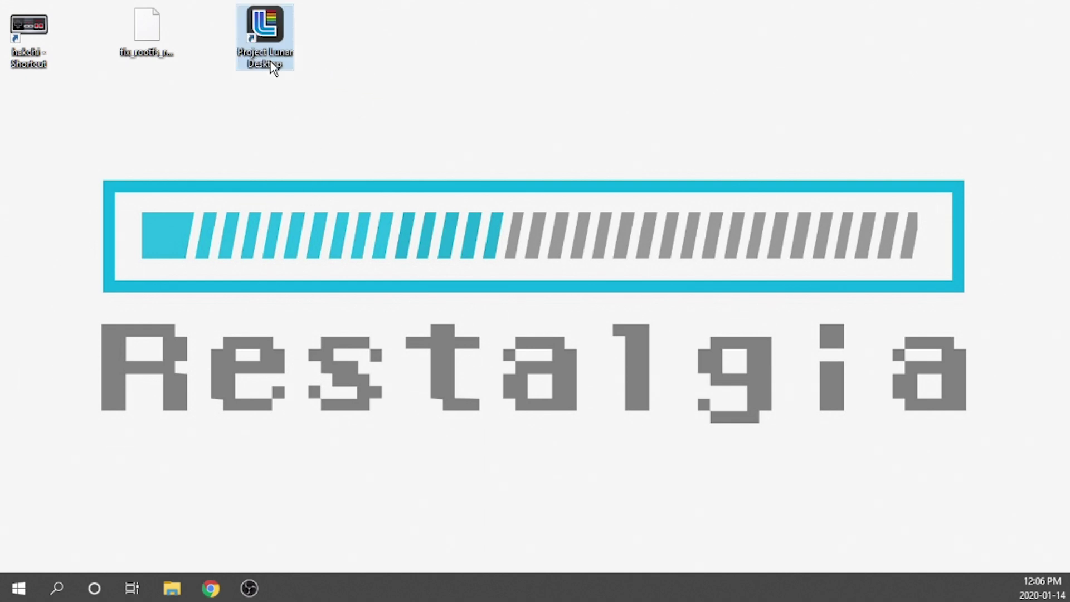
Launch Project Lunar Desktop and run Install/Uninstall, skipping the help-guide prompt, until Install complete.
{"action": "double_click", "coordinate": [281, 34]}
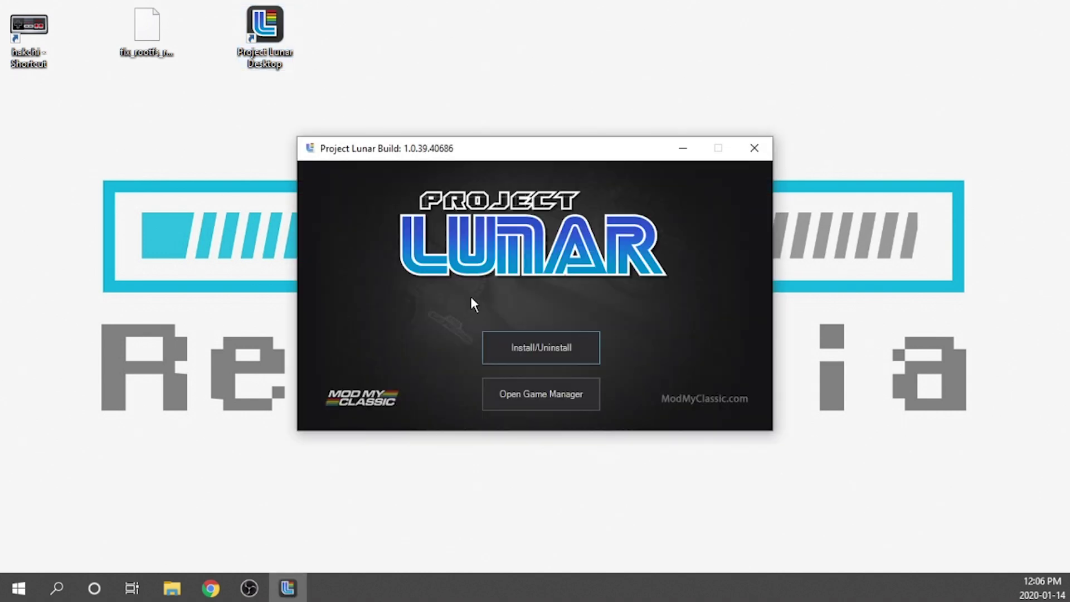
{"action": "left_click", "coordinate": [566, 356]}
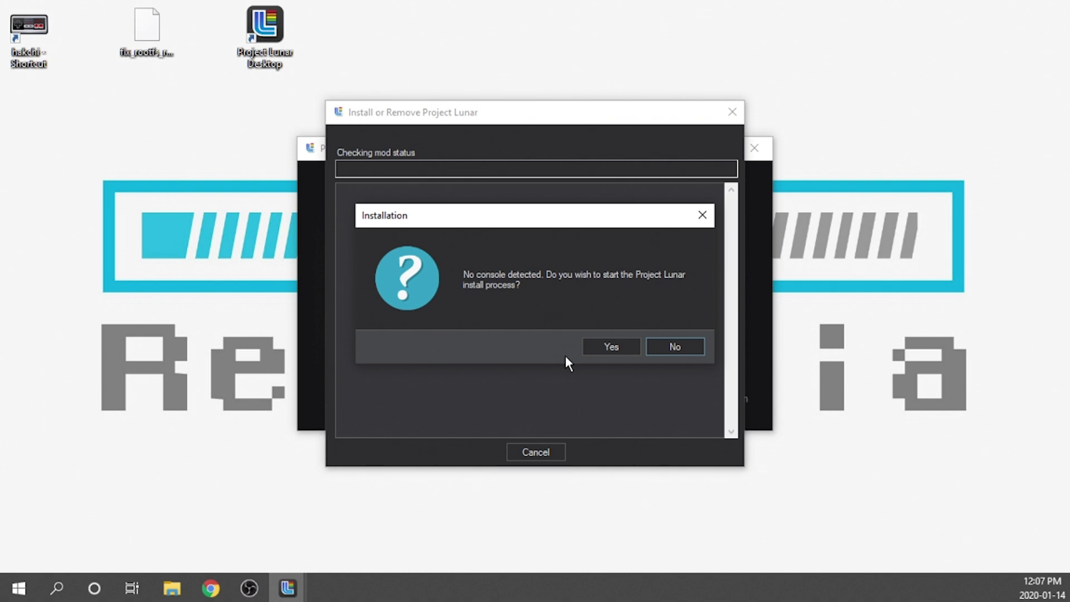
{"action": "left_click", "coordinate": [608, 347]}
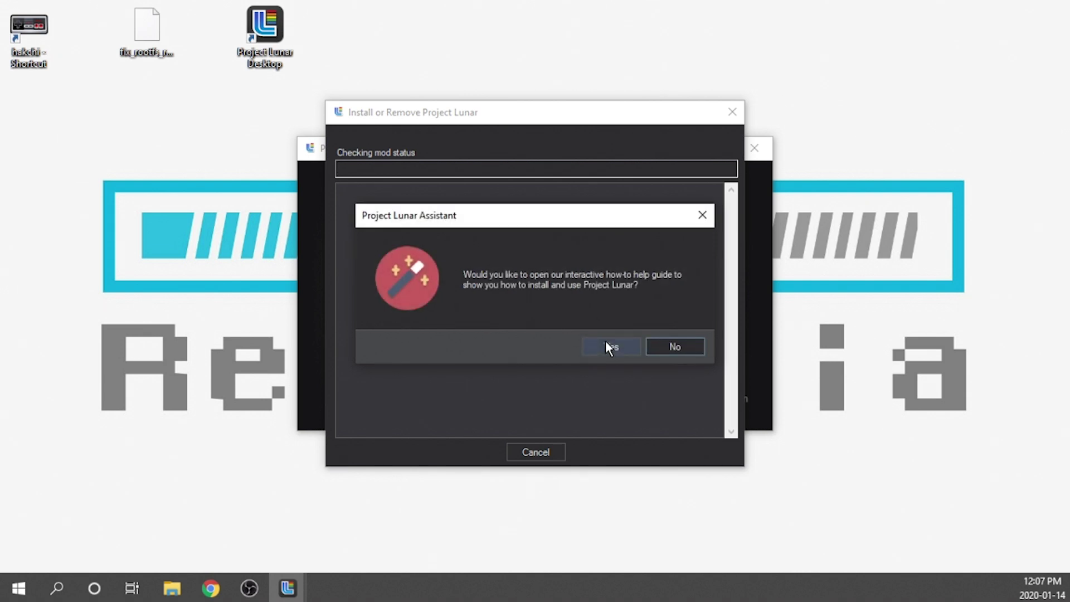
{"action": "left_click", "coordinate": [656, 348]}
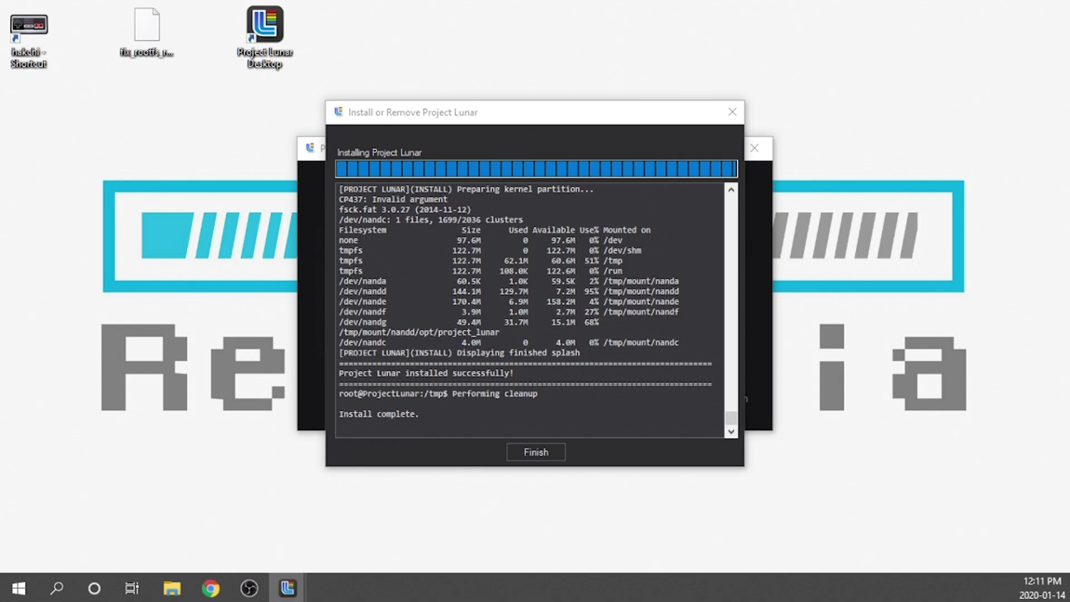
Close the finished Project Lunar installer with Finish.
{"action": "double_click", "coordinate": [396, 414]}
{"action": "left_click", "coordinate": [338, 425]}
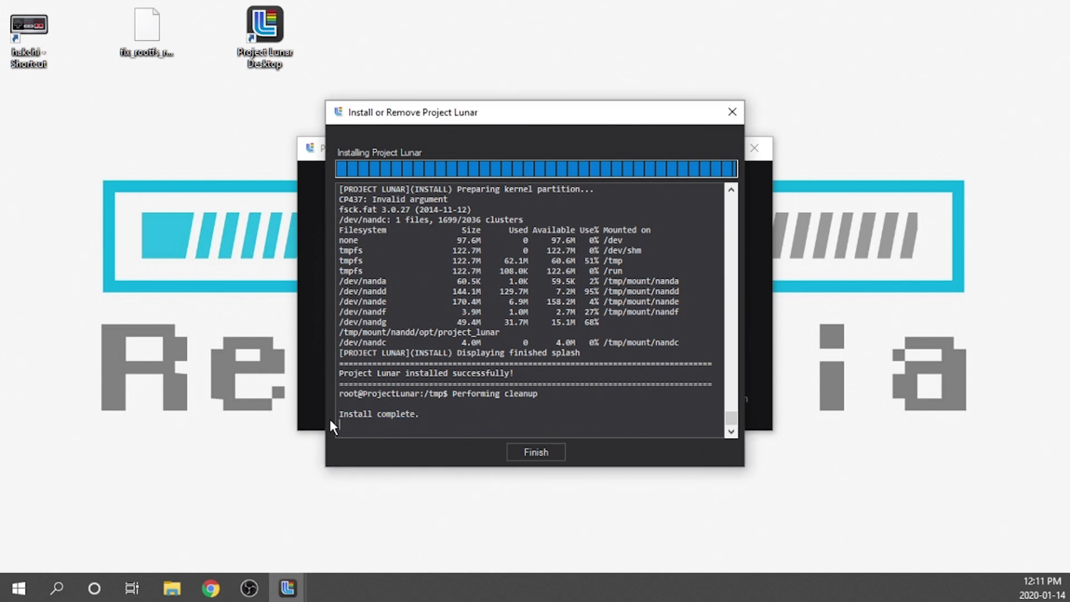
{"action": "left_click", "coordinate": [536, 453]}
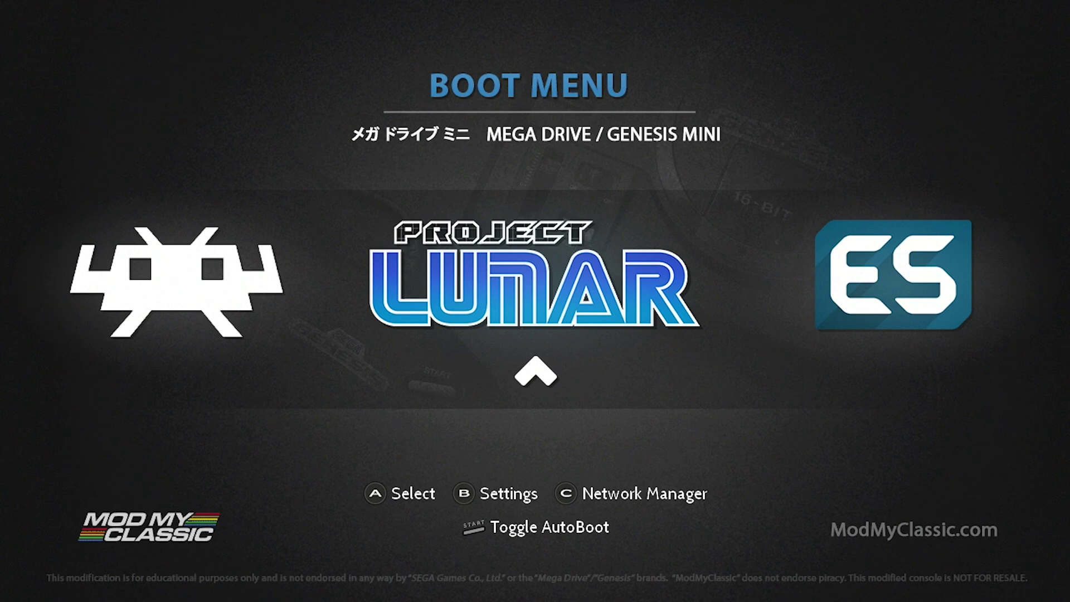
Select EmulationStation in the boot menu to reach the Genesis system with 27 games.
{"action": "key", "text": "Left"}
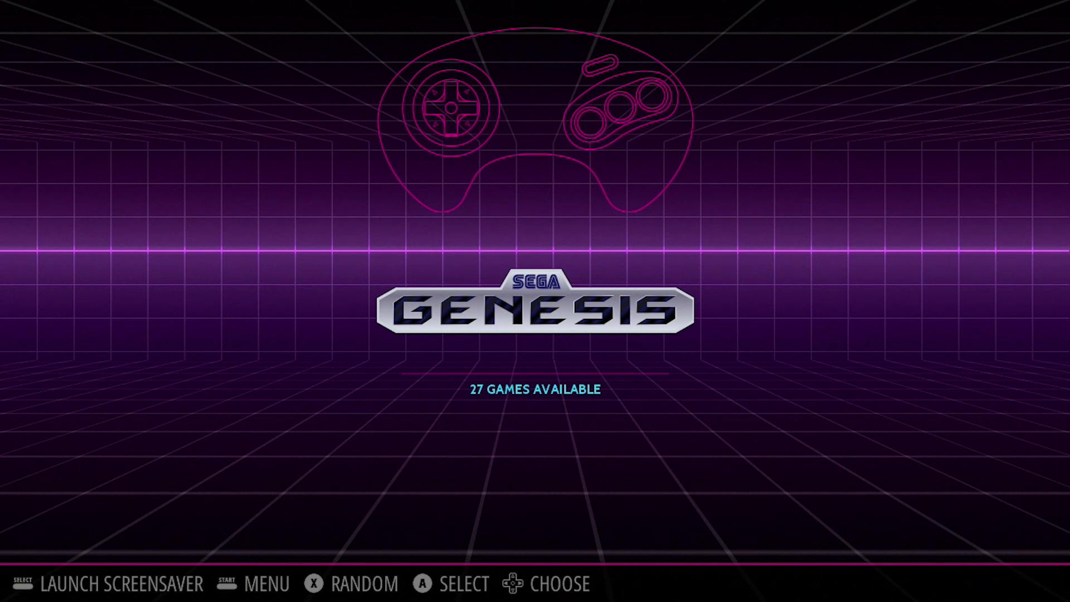
Choose Quit EmulationStation from the Main Menu's Quit options and confirm it.
{"action": "key", "text": "F1"}
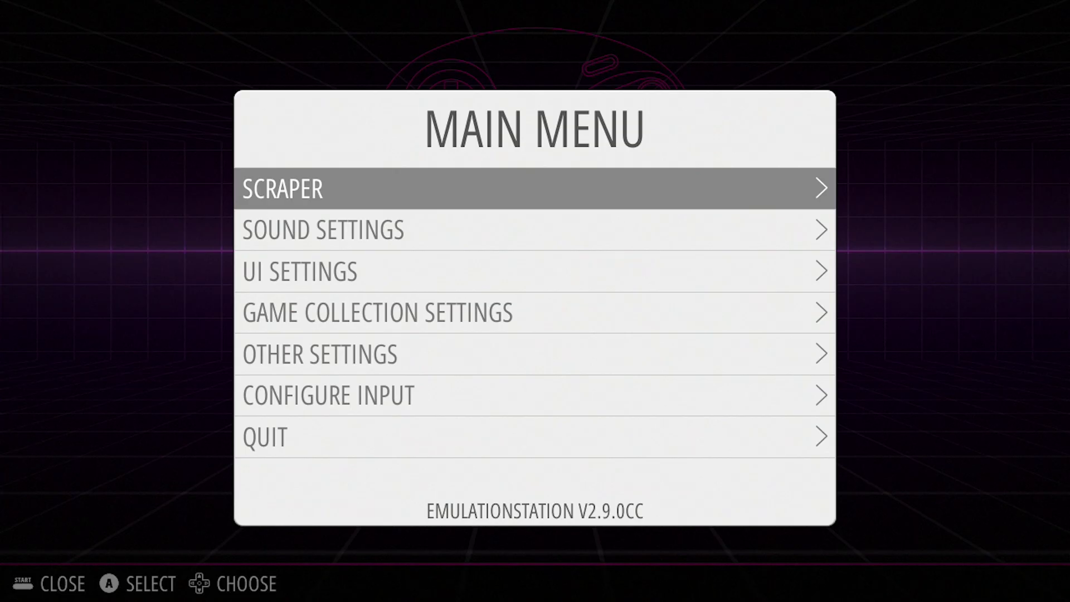
{"action": "key", "text": "Down"}
{"action": "key", "text": "Down"}
{"action": "key", "text": "Escape"}
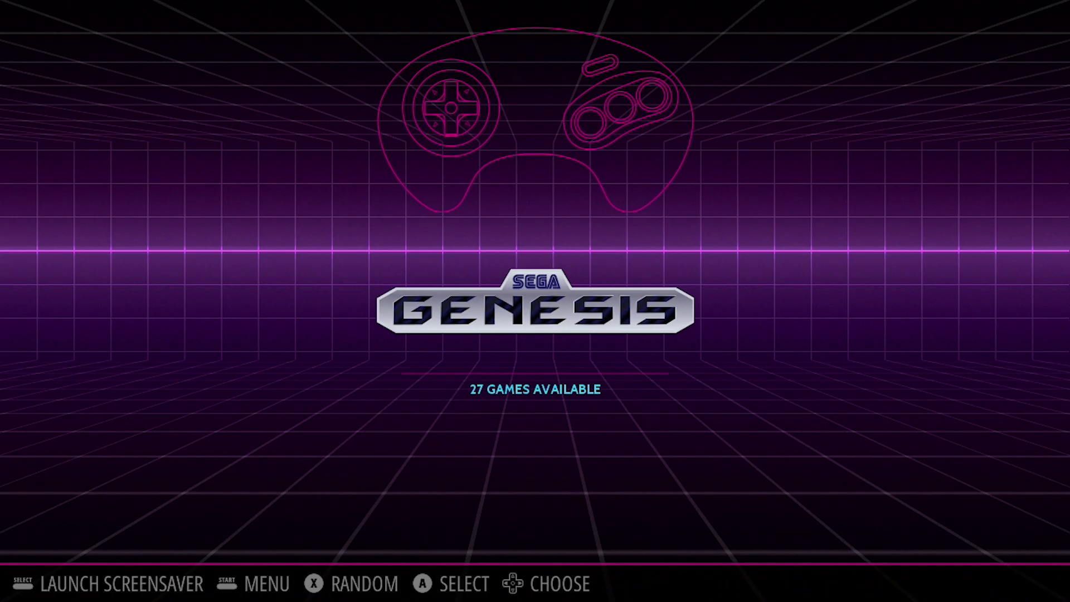
{"action": "key", "text": "F1"}
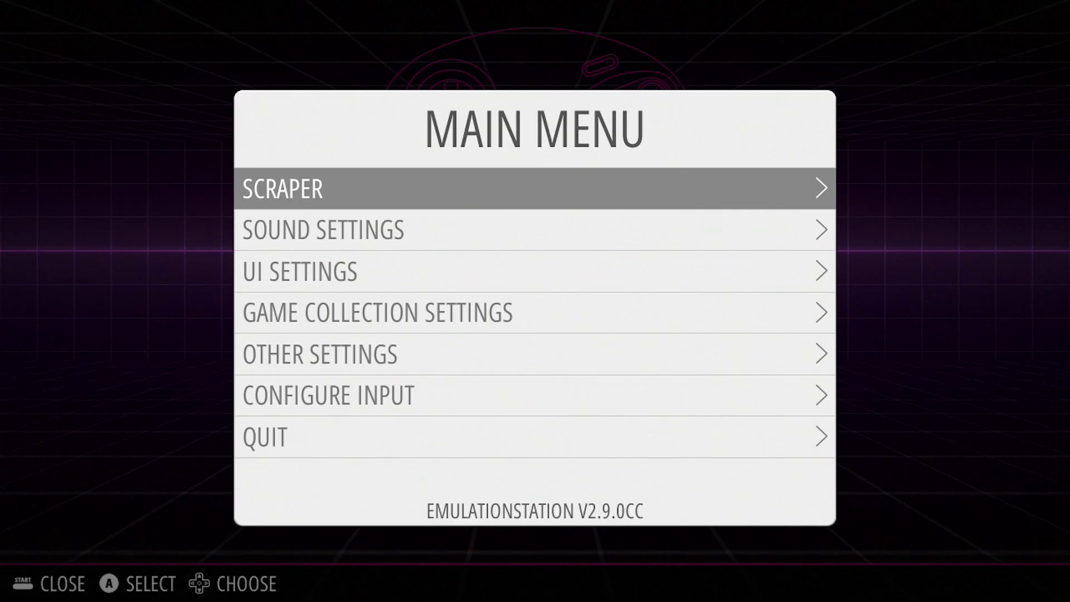
{"action": "key", "text": "Down"}
{"action": "key", "text": "Down"}
{"action": "key", "text": "Down"}
{"action": "key", "text": "Down"}
{"action": "key", "text": "Down"}
{"action": "key", "text": "Down"}
{"action": "key", "text": "Return"}
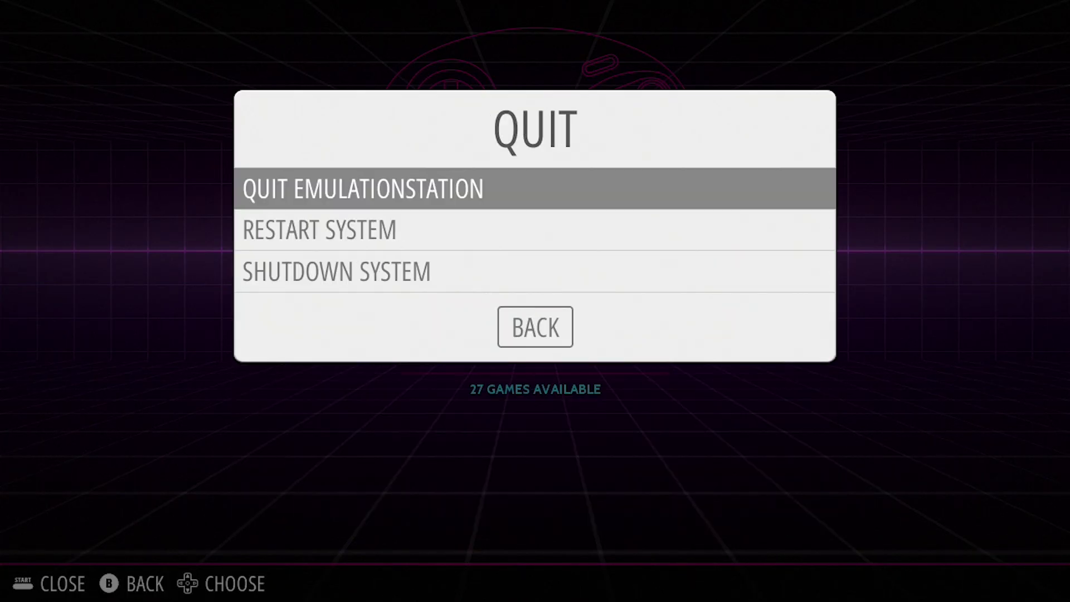
{"action": "key", "text": "Down"}
{"action": "key", "text": "Up"}
{"action": "key", "text": "Return"}
{"action": "key", "text": "Escape"}
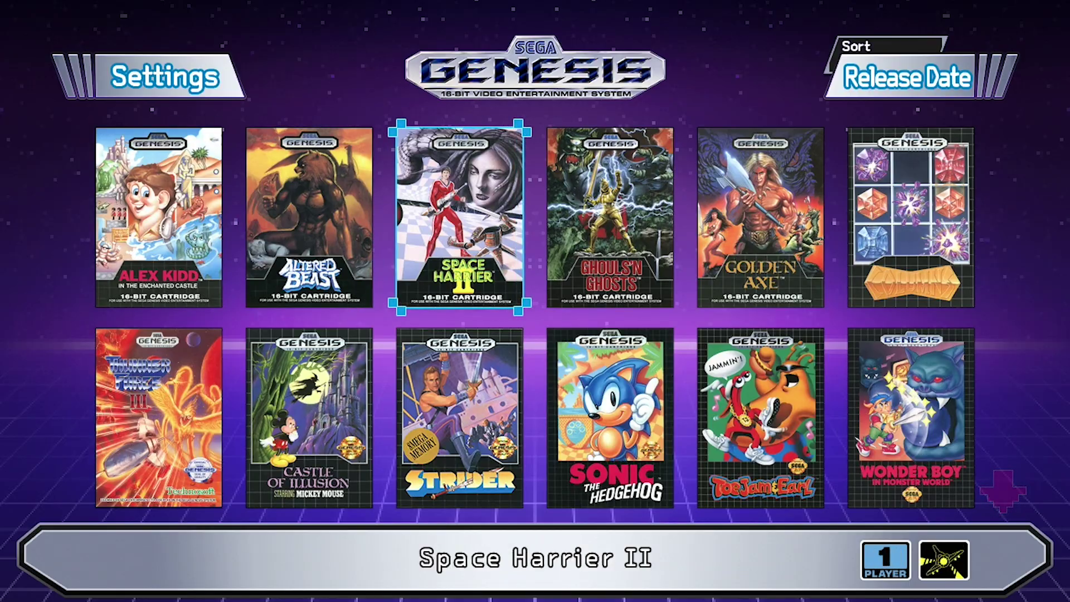
Browse the stock game grid, past Strider, Thunder Force III and Streets of Rage 2, to Comix Zone.
{"action": "key", "text": "Down"}
{"action": "key", "text": "Down"}
{"action": "key", "text": "Down"}
{"action": "key", "text": "Down"}
{"action": "key", "text": "Down"}
{"action": "key", "text": "Down"}
{"action": "key", "text": "Up"}
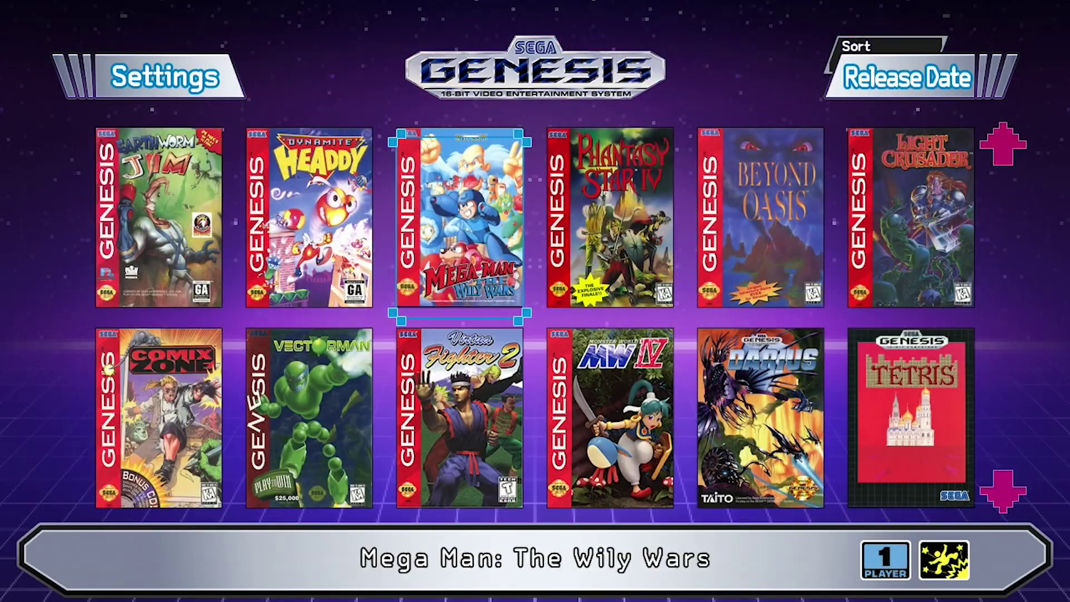
{"action": "key", "text": "Up"}
{"action": "key", "text": "Up"}
{"action": "key", "text": "Up"}
{"action": "key", "text": "Up"}
{"action": "key", "text": "Up"}
{"action": "key", "text": "Up"}
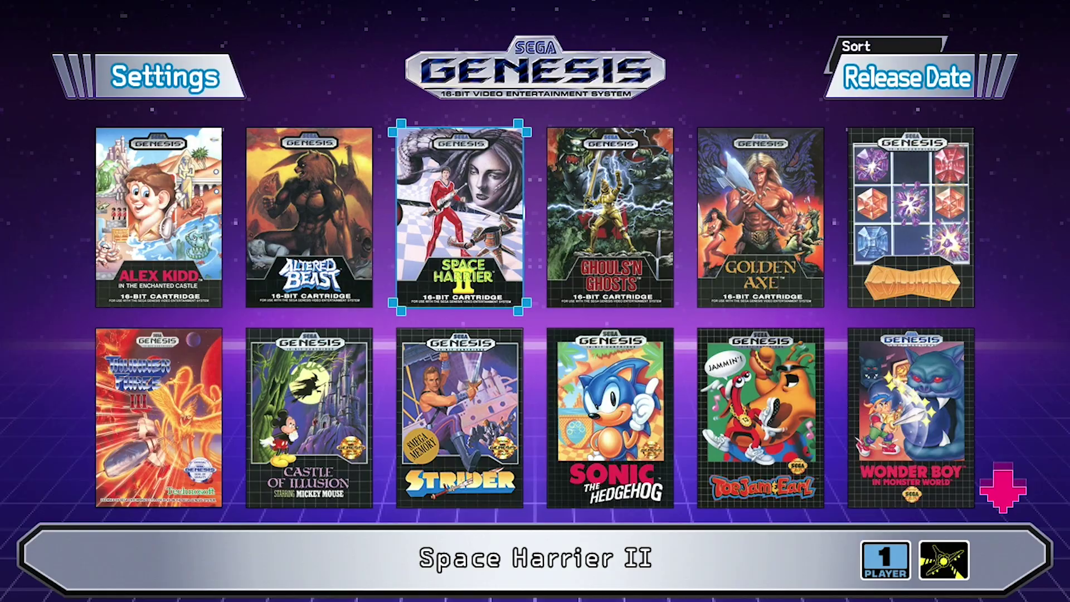
{"action": "key", "text": "Down"}
{"action": "key", "text": "Left"}
{"action": "key", "text": "Left"}
{"action": "key", "text": "Down"}
{"action": "key", "text": "Down"}
{"action": "key", "text": "Up"}
{"action": "key", "text": "Up"}
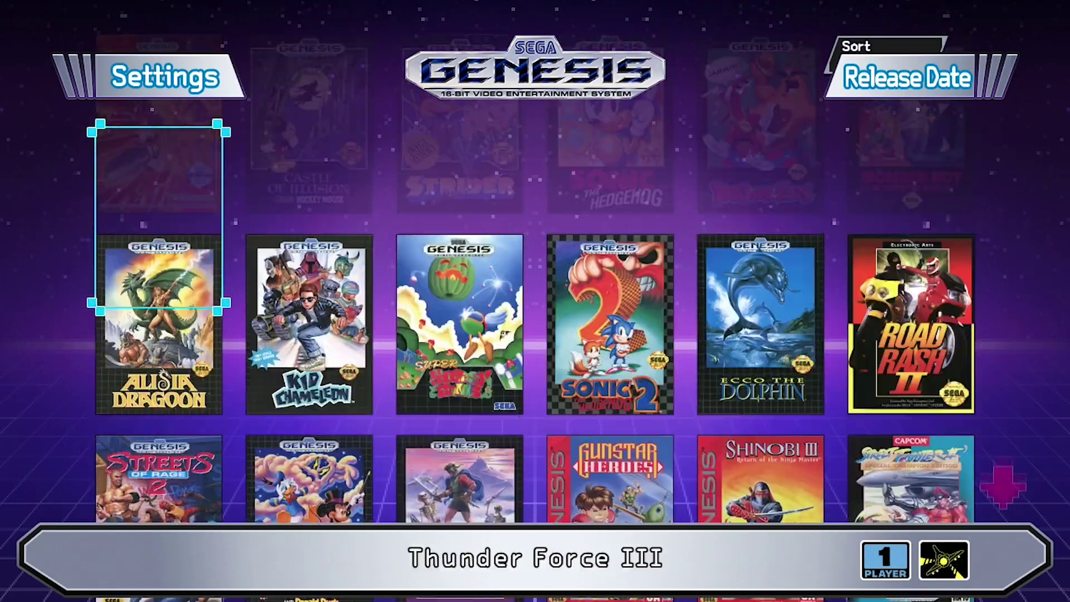
{"action": "key", "text": "Up"}
{"action": "key", "text": "Down"}
{"action": "key", "text": "Down"}
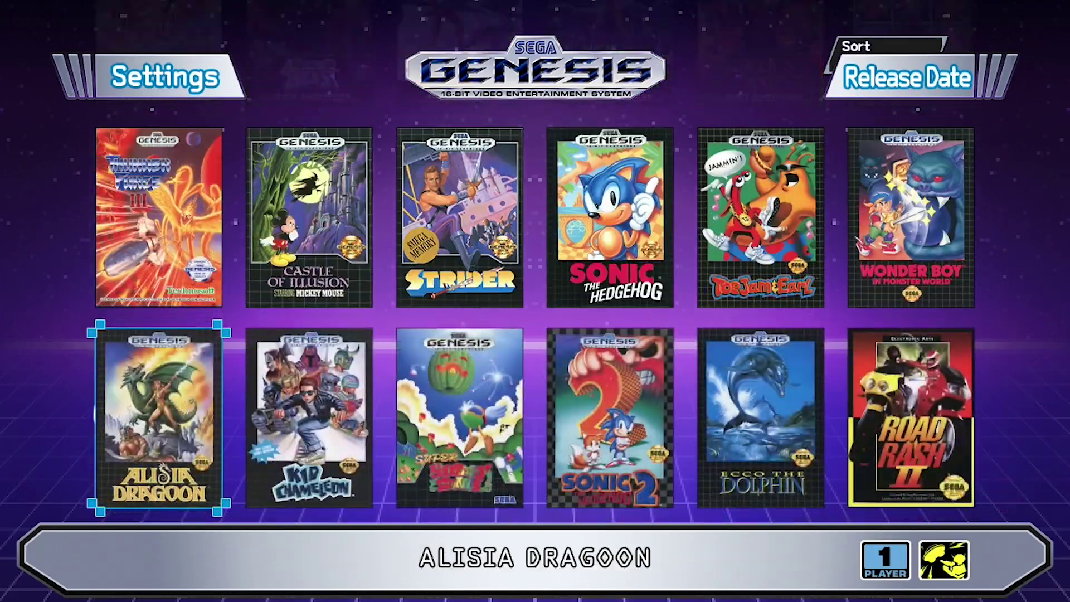
{"action": "key", "text": "Down"}
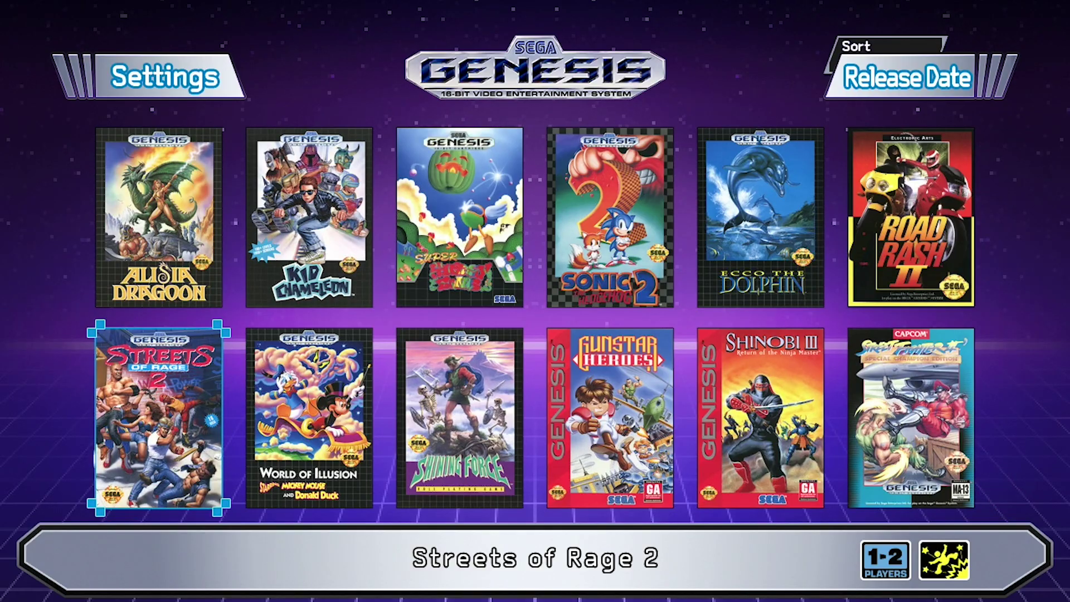
{"action": "key", "text": "Up"}
{"action": "key", "text": "Up"}
{"action": "key", "text": "Up"}
{"action": "key", "text": "Up"}
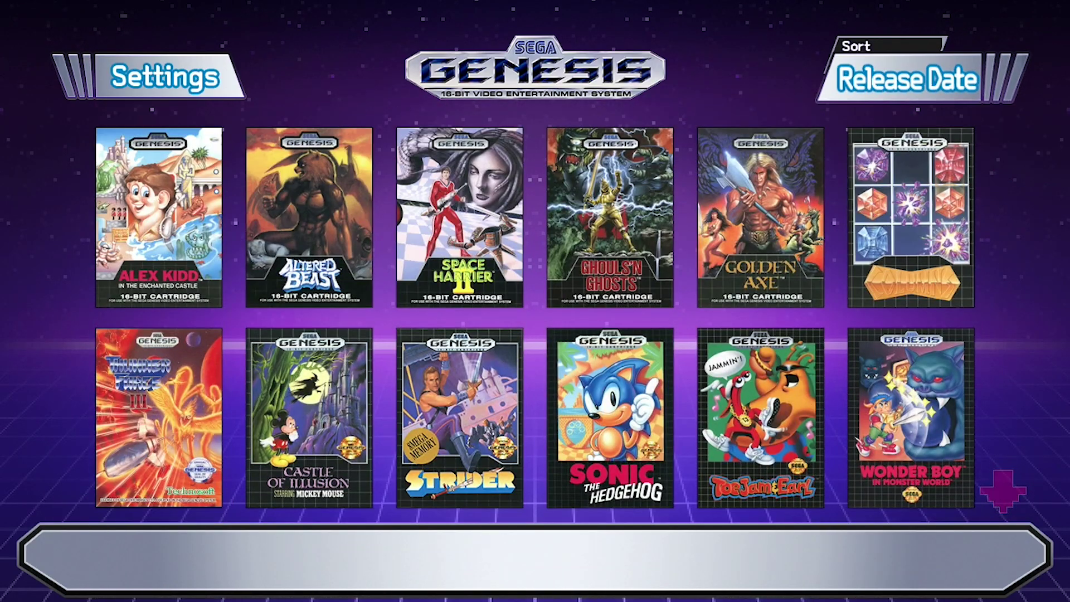
{"action": "key", "text": "Down"}
{"action": "key", "text": "Down"}
{"action": "key", "text": "Down"}
{"action": "key", "text": "Down"}
{"action": "key", "text": "Down"}
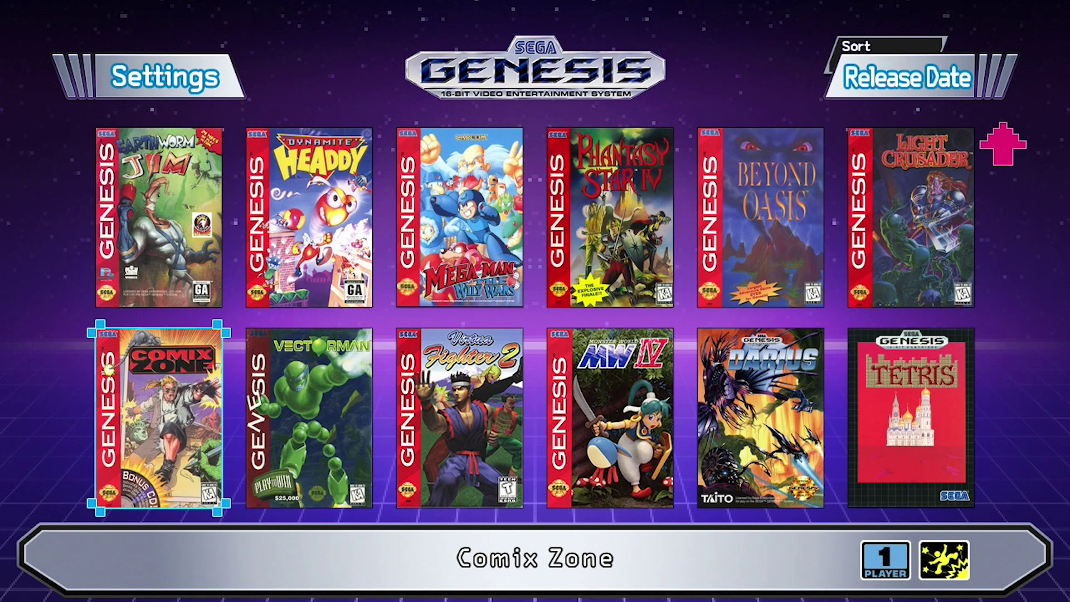